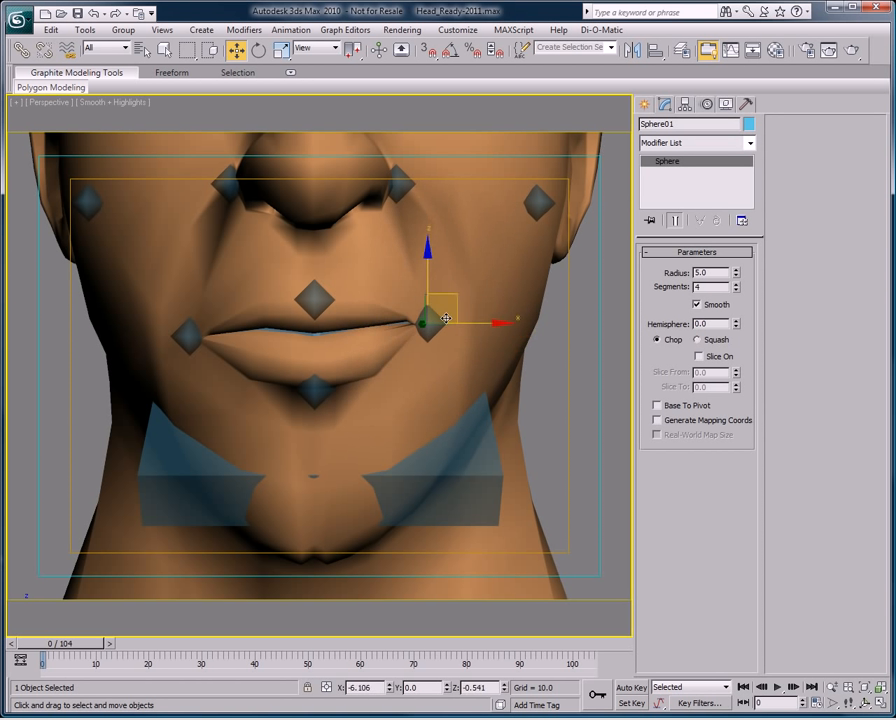
# - Try moving the control spheres around the lips to test how the mouth deforms, undoing the test moves
pyautogui.click(580, 414)
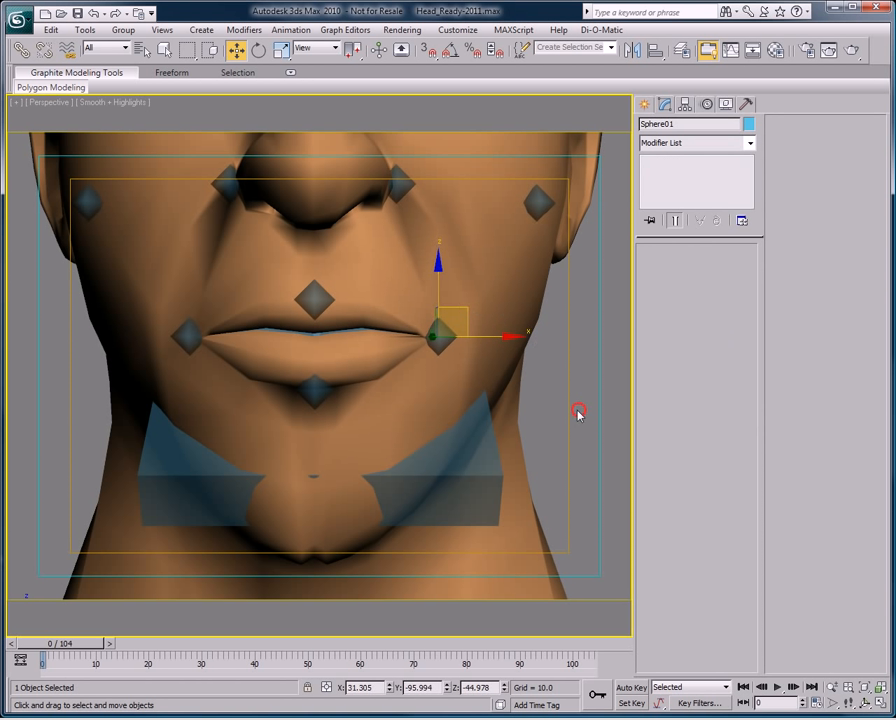
pyautogui.moveTo(320, 302)
pyautogui.mouseDown()
pyautogui.moveTo(320, 258)
pyautogui.moveTo(323, 299)
pyautogui.mouseUp()
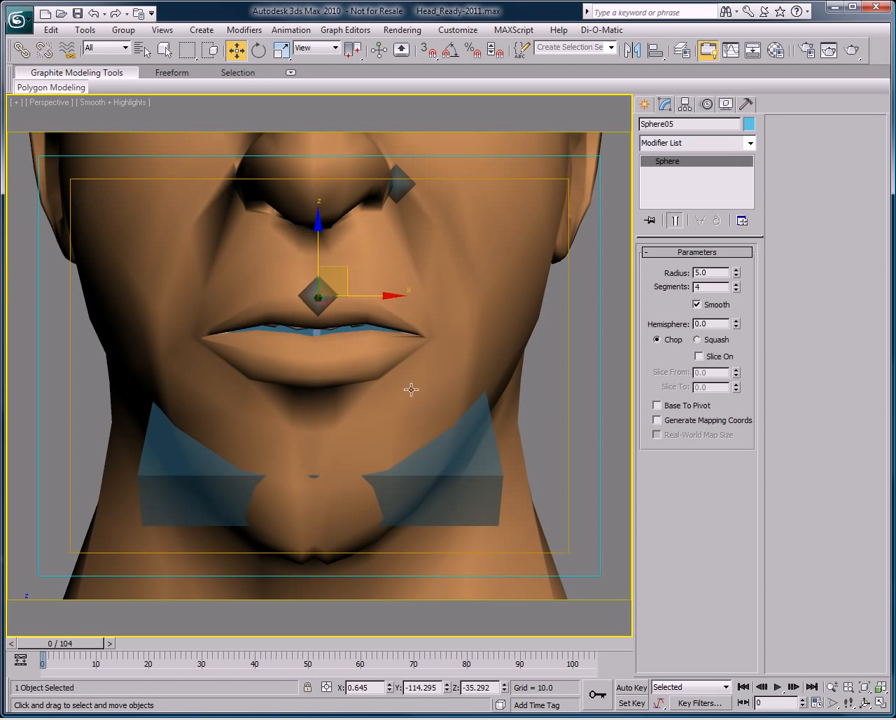
pyautogui.click(456, 416)
pyautogui.click(316, 388)
pyautogui.moveTo(316, 388); pyautogui.dragTo(316, 416)
pyautogui.hotkey('ctrl', 'z')
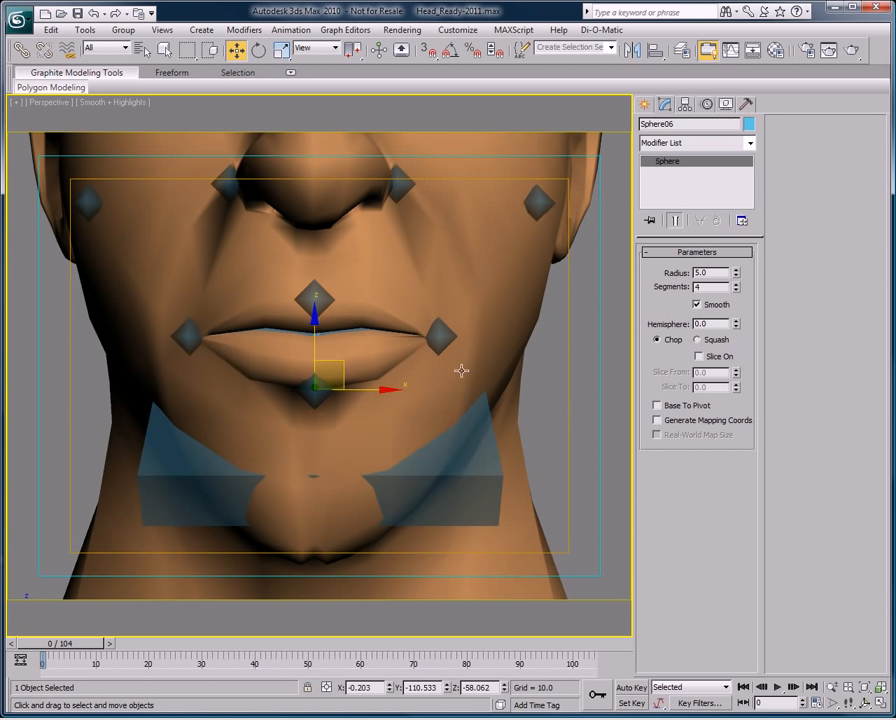
pyautogui.click(559, 399)
# - Select the head mesh and preview the A pose by varying its channel value
pyautogui.click(516, 284)
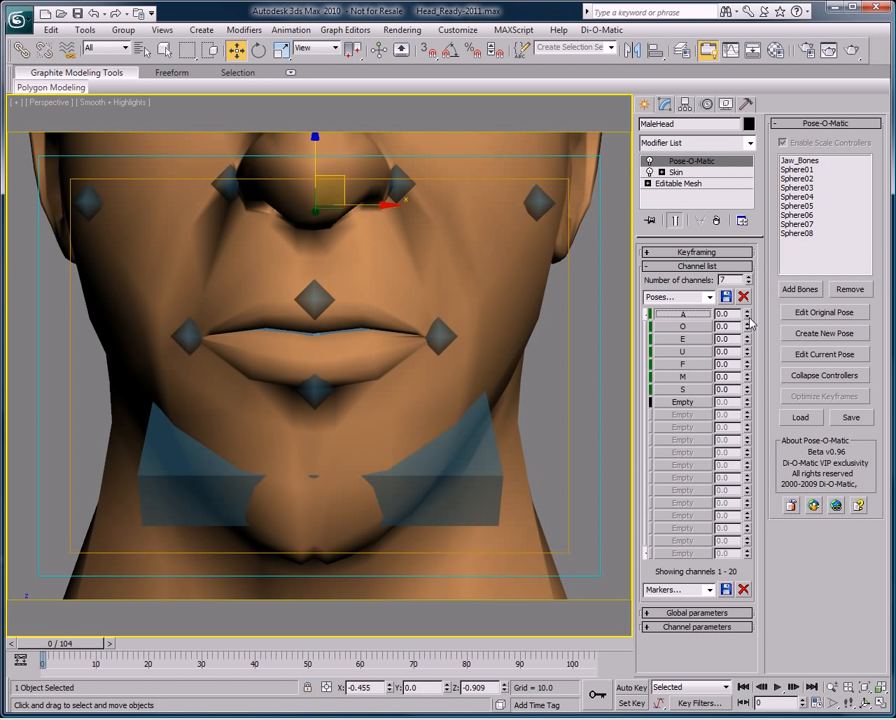
pyautogui.moveTo(748, 317); pyautogui.dragTo(733, 439)
# - Insert a channel in the first empty slot below S and create a new pose named Smirk
pyautogui.rightClick(711, 406)
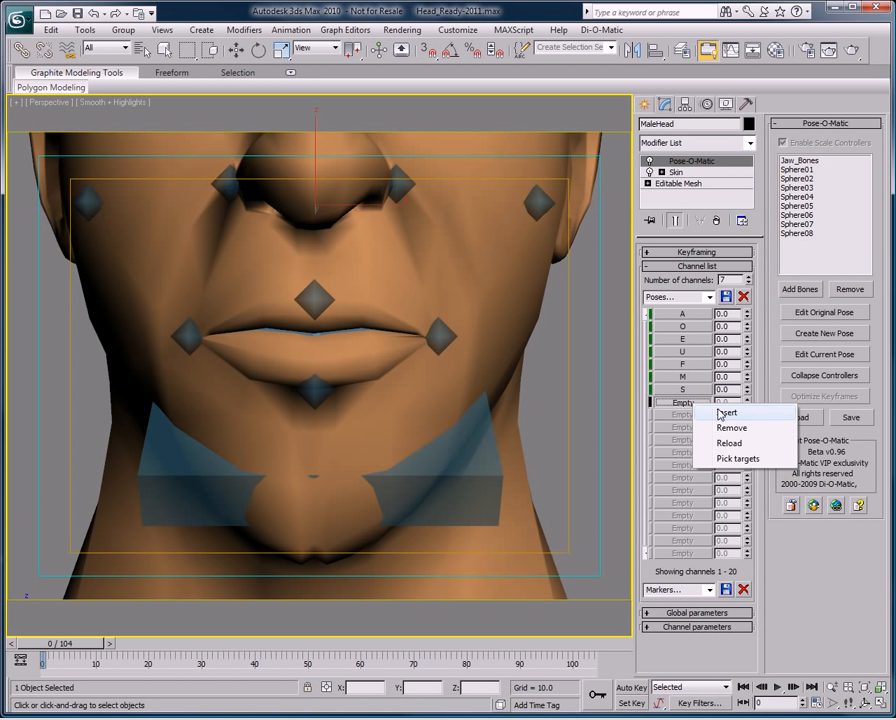
pyautogui.click(722, 412)
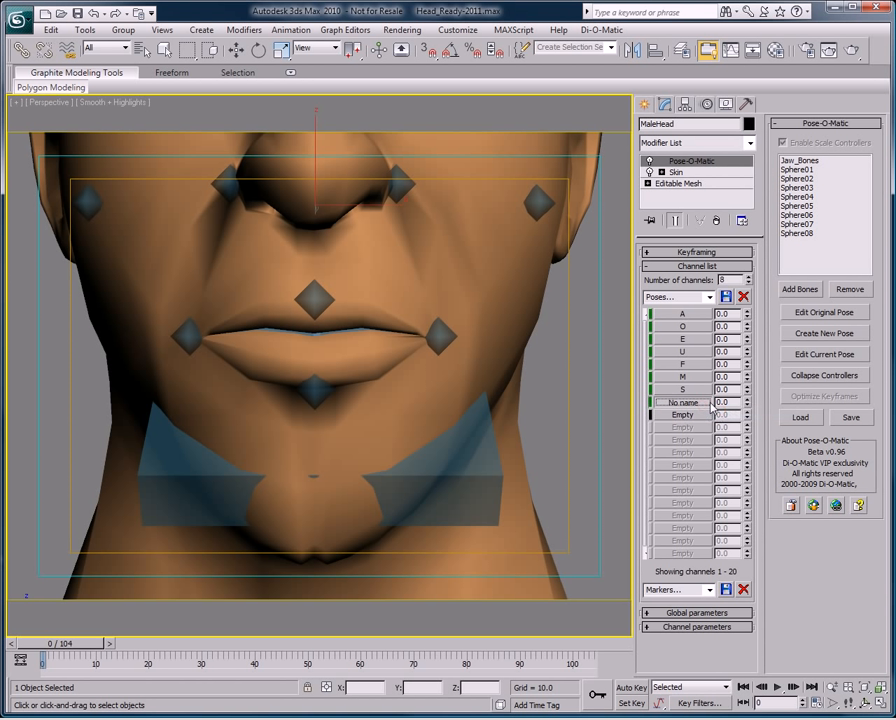
pyautogui.click(829, 338)
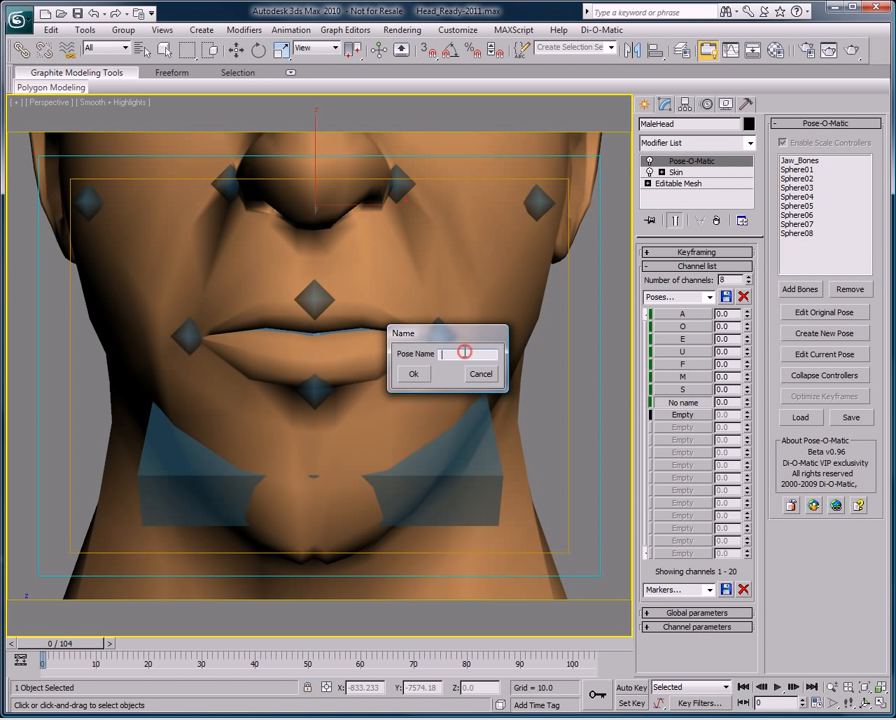
pyautogui.write('Smirk')
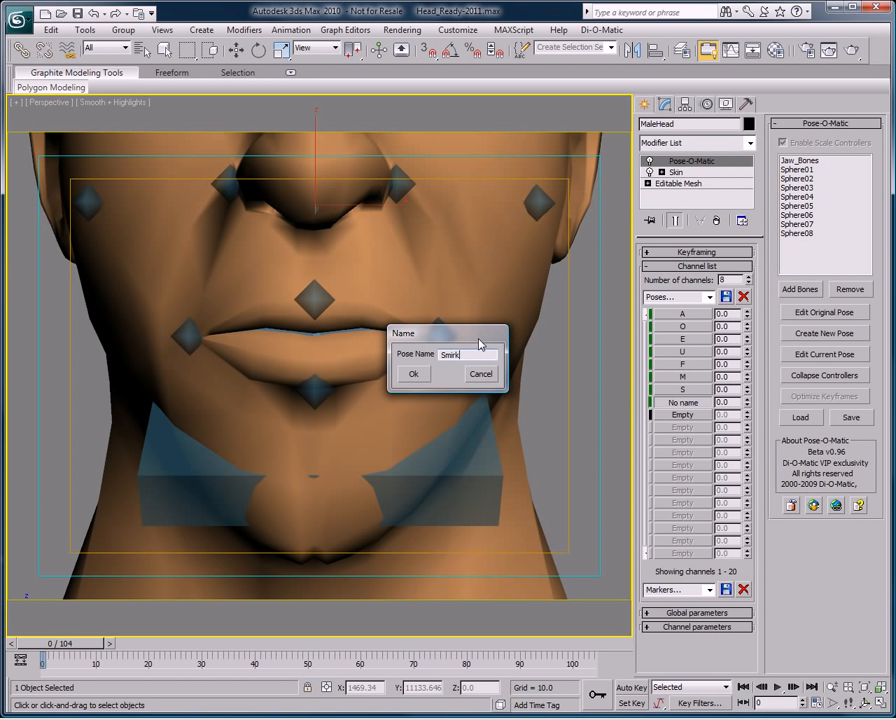
pyautogui.click(413, 373)
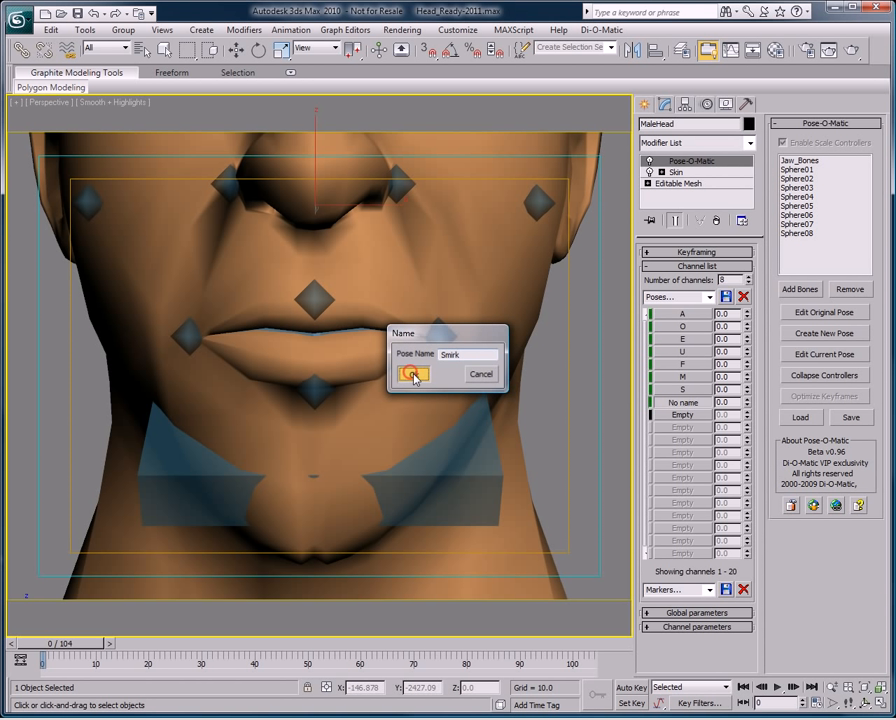
# - Start editing the Smirk pose, move the sphere at the character's right mouth corner up and outward, and rotate it to about 65.8° in X
pyautogui.click(824, 356)
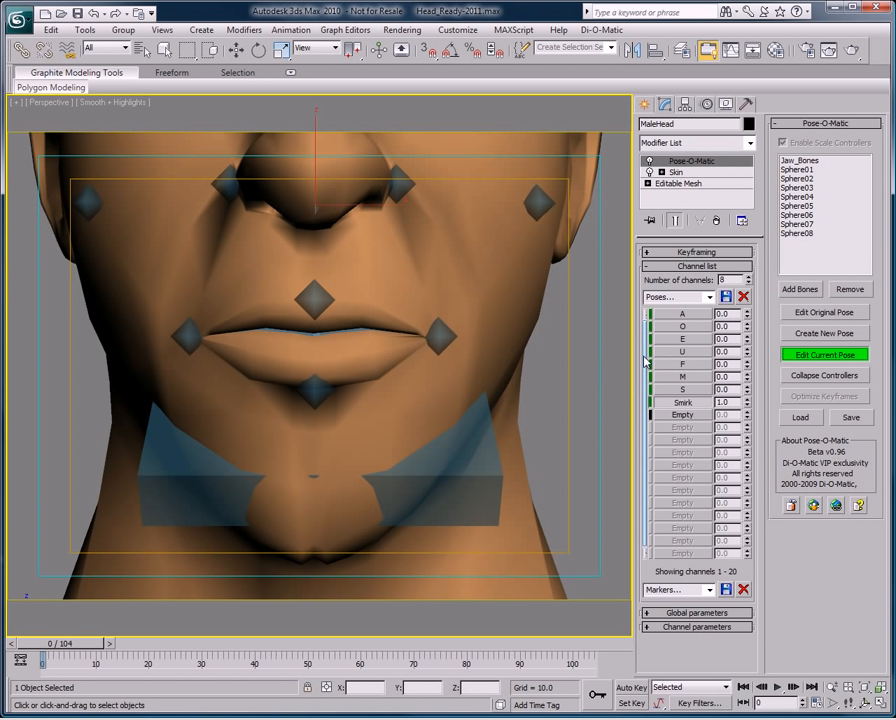
pyautogui.press('w')
pyautogui.click(588, 268)
pyautogui.click(185, 330)
pyautogui.moveTo(214, 307); pyautogui.dragTo(230, 288)
pyautogui.rightClick(262, 272)
pyautogui.click(214, 294)
pyautogui.click(689, 420)
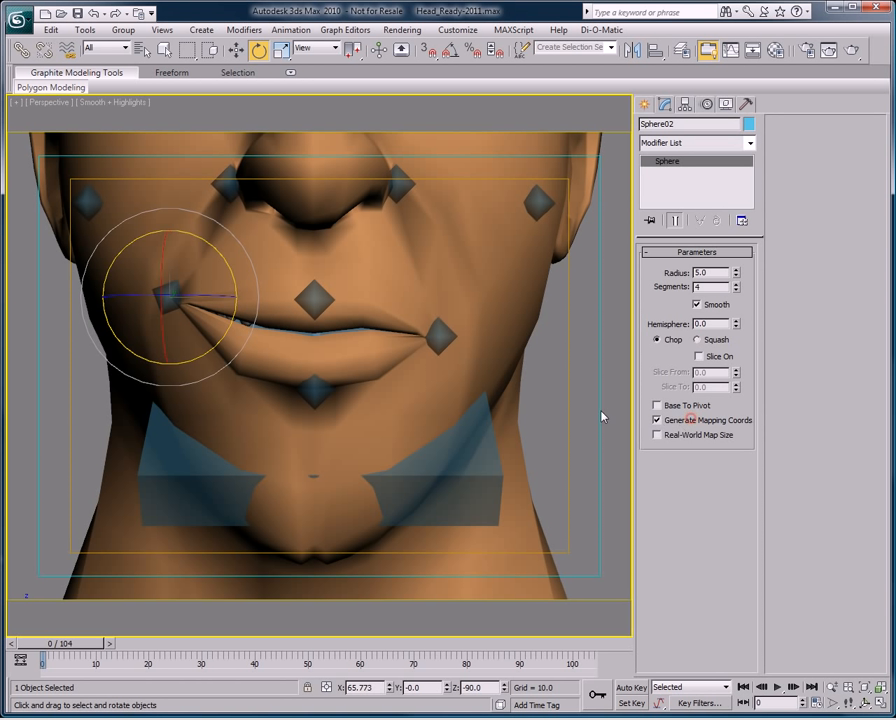
# - Raise the sphere at the character's left mouth corner by about 4.5 units
pyautogui.click(444, 344)
pyautogui.click(440, 338)
pyautogui.rightClick(460, 316)
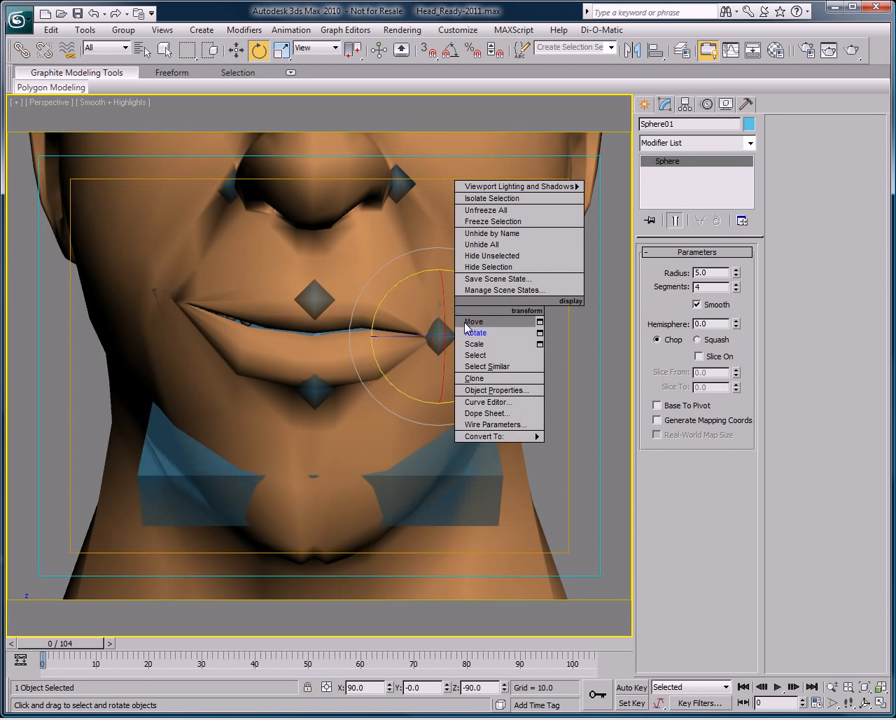
pyautogui.click(474, 321)
pyautogui.moveTo(438, 288); pyautogui.dragTo(436, 266)
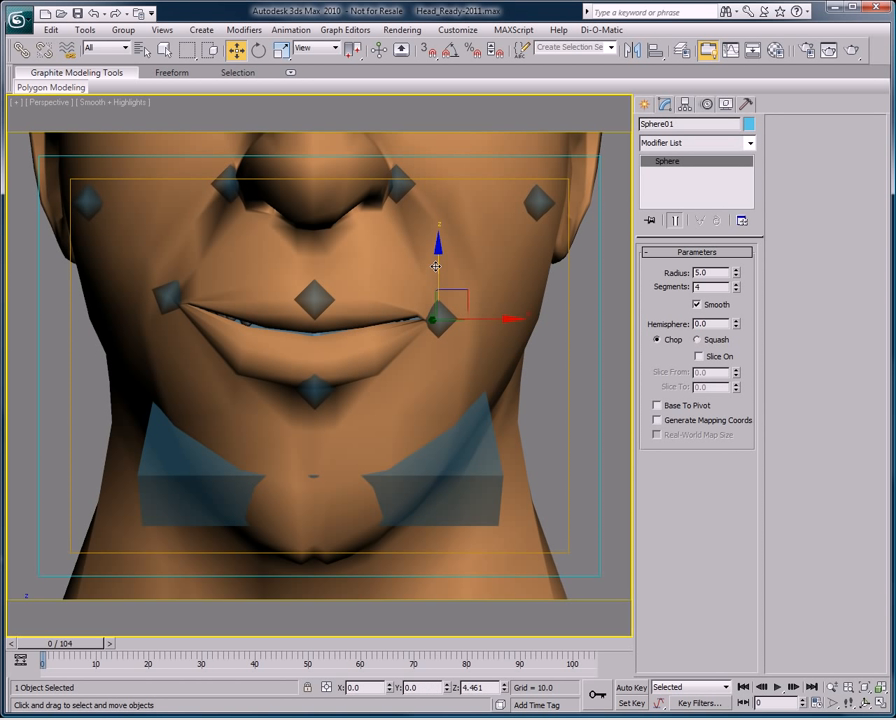
# - Lower the upper-lip sphere slightly and raise the sphere at the character's right mouth corner to about Z -32
pyautogui.click(314, 298)
pyautogui.moveTo(315, 253); pyautogui.dragTo(314, 265)
pyautogui.click(165, 297)
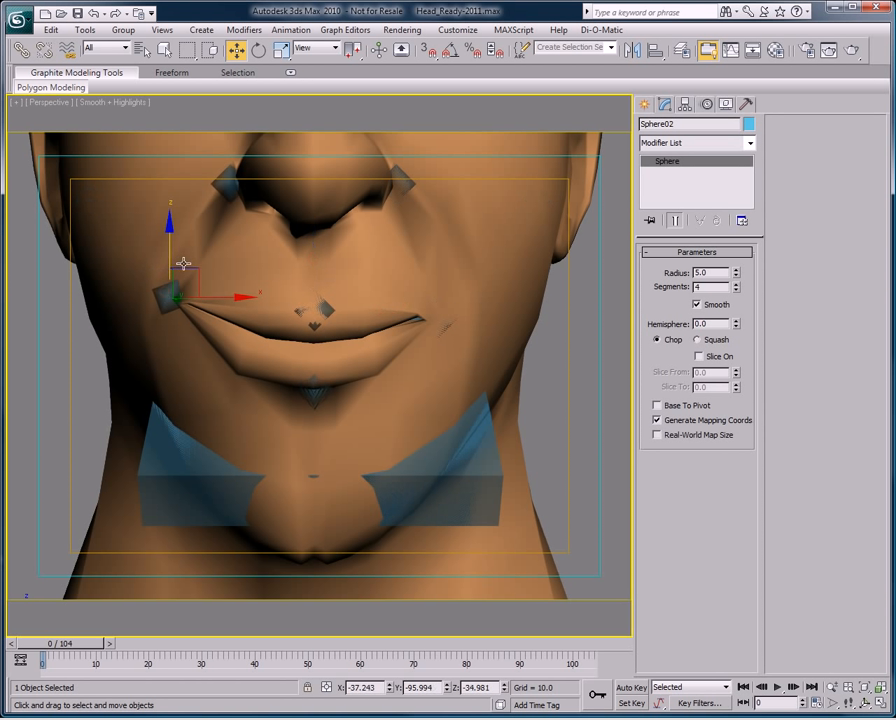
pyautogui.moveTo(184, 264); pyautogui.dragTo(187, 252)
# - Shift the lower-lip sphere to about X -3.4, Z -57.4 and rotate it to about 83° in X
pyautogui.click(303, 389)
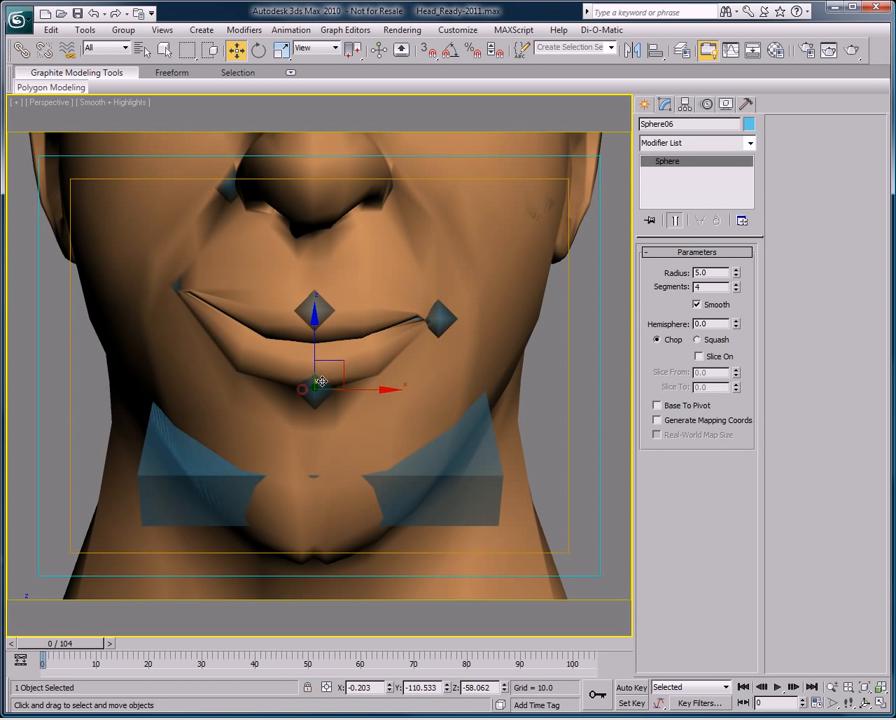
pyautogui.moveTo(344, 365); pyautogui.dragTo(332, 361)
pyautogui.rightClick(332, 362)
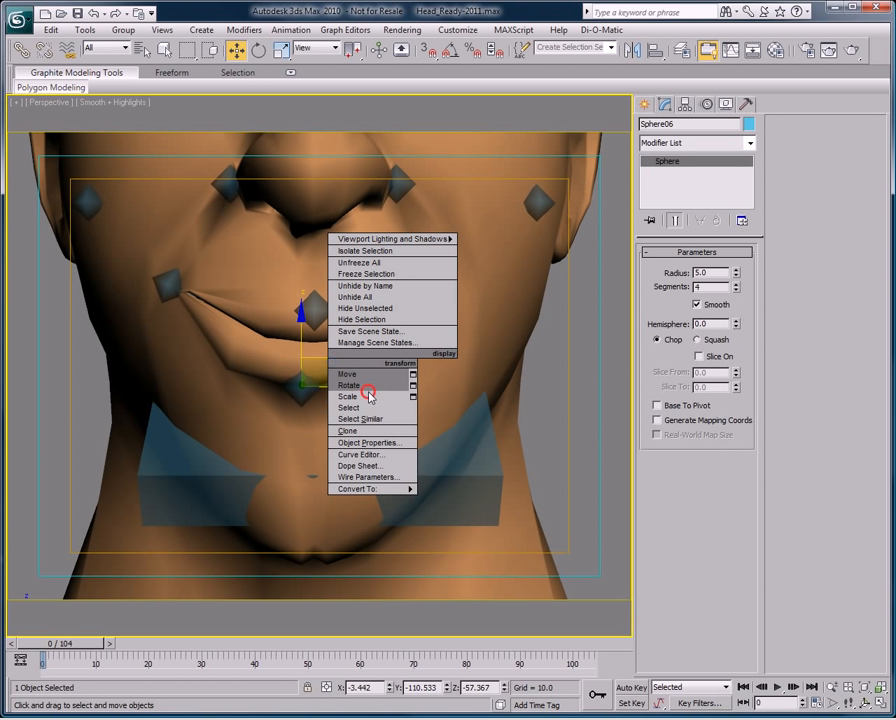
pyautogui.click(350, 385)
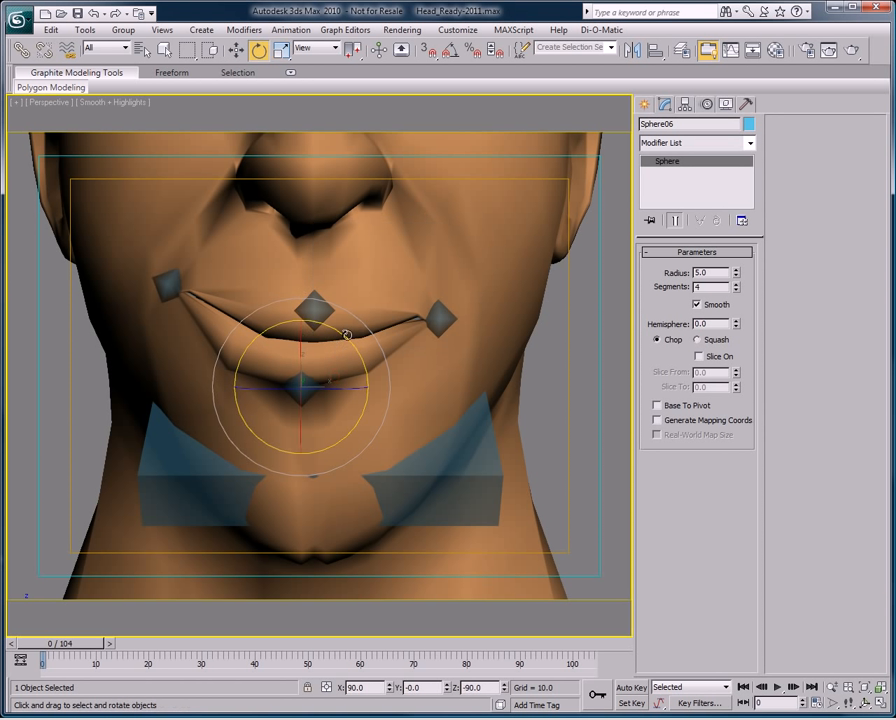
pyautogui.moveTo(346, 337)
pyautogui.mouseDown()
pyautogui.moveTo(354, 360)
pyautogui.moveTo(348, 347)
pyautogui.mouseUp()
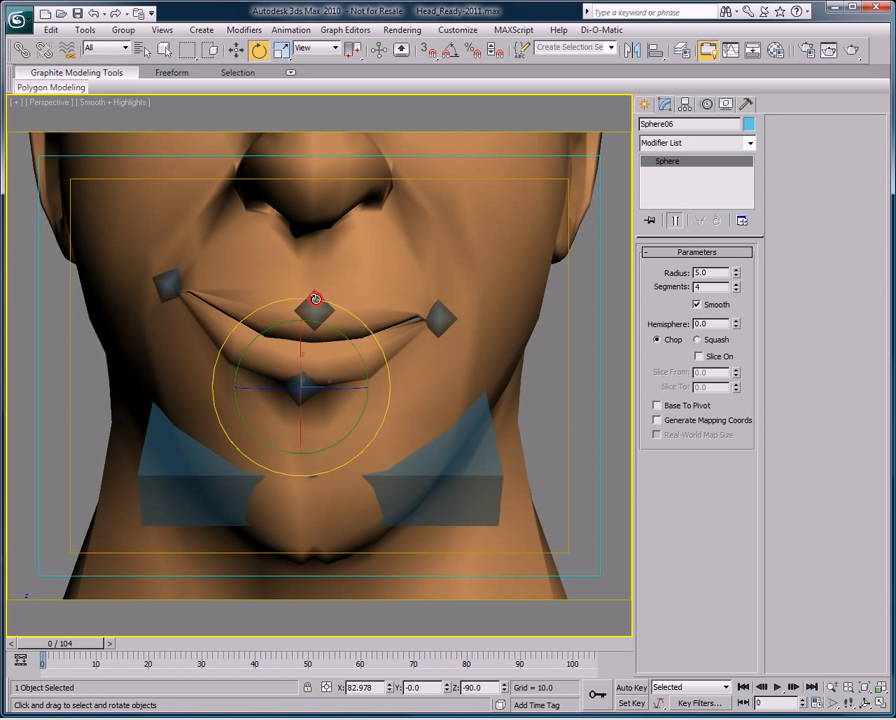
# - Nudge both mouth-corner spheres inward, placing the character's left one at about X 27.5, Z -43.4, and finish editing the Smirk pose
pyautogui.click(314, 303)
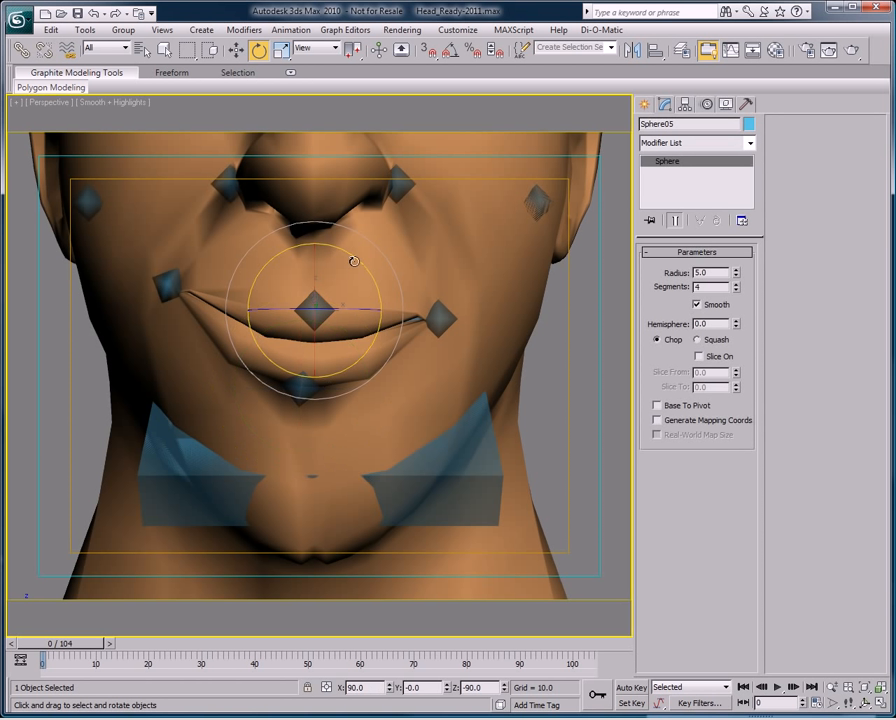
pyautogui.click(158, 291)
pyautogui.press('w')
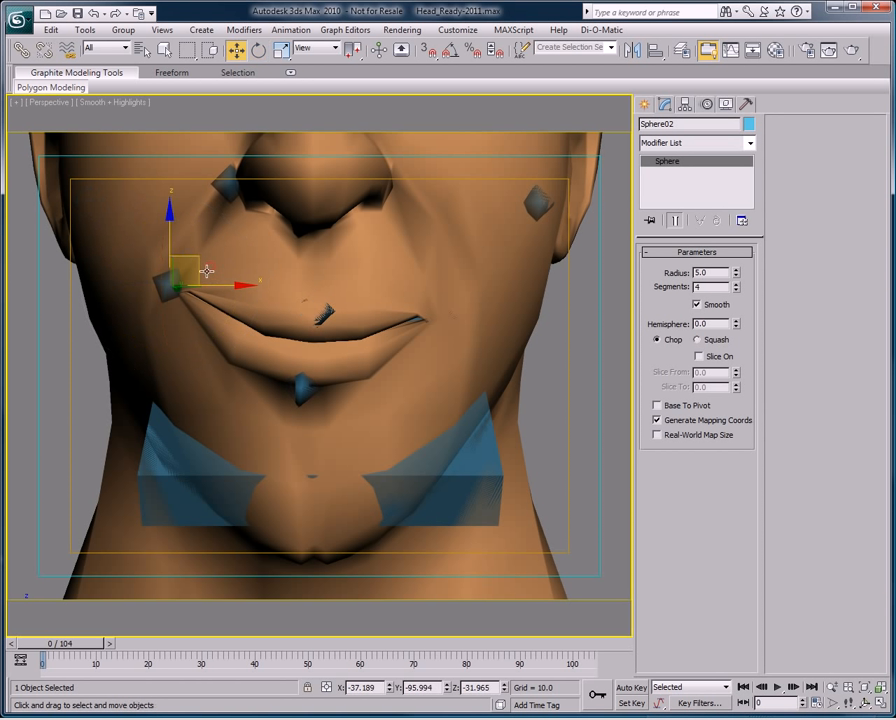
pyautogui.moveTo(206, 271)
pyautogui.mouseDown()
pyautogui.moveTo(202, 254)
pyautogui.moveTo(196, 266)
pyautogui.moveTo(201, 259)
pyautogui.mouseUp()
pyautogui.click(440, 314)
pyautogui.moveTo(469, 291); pyautogui.dragTo(451, 297)
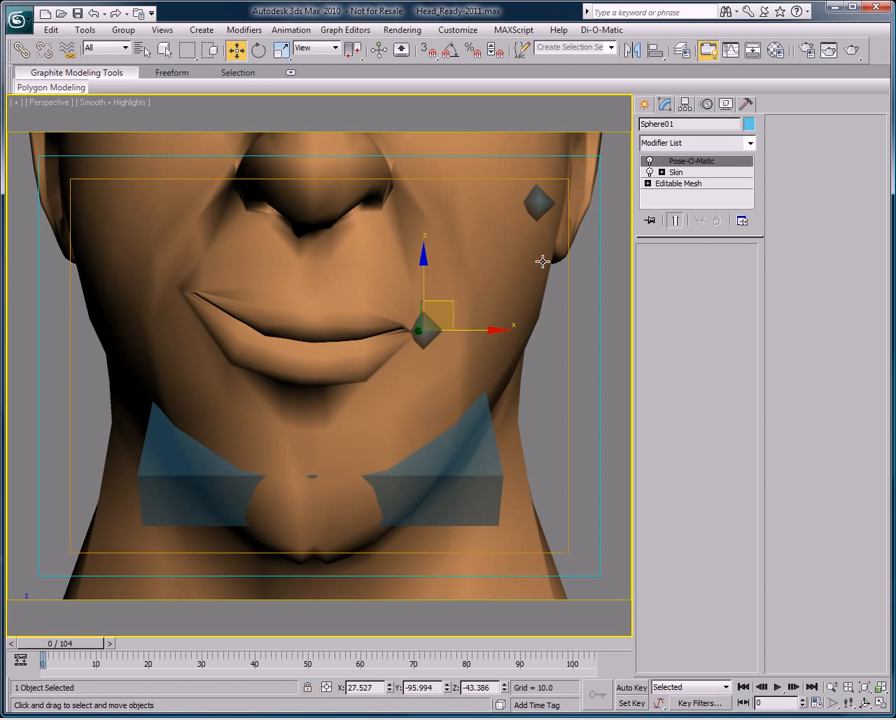
pyautogui.click(541, 260)
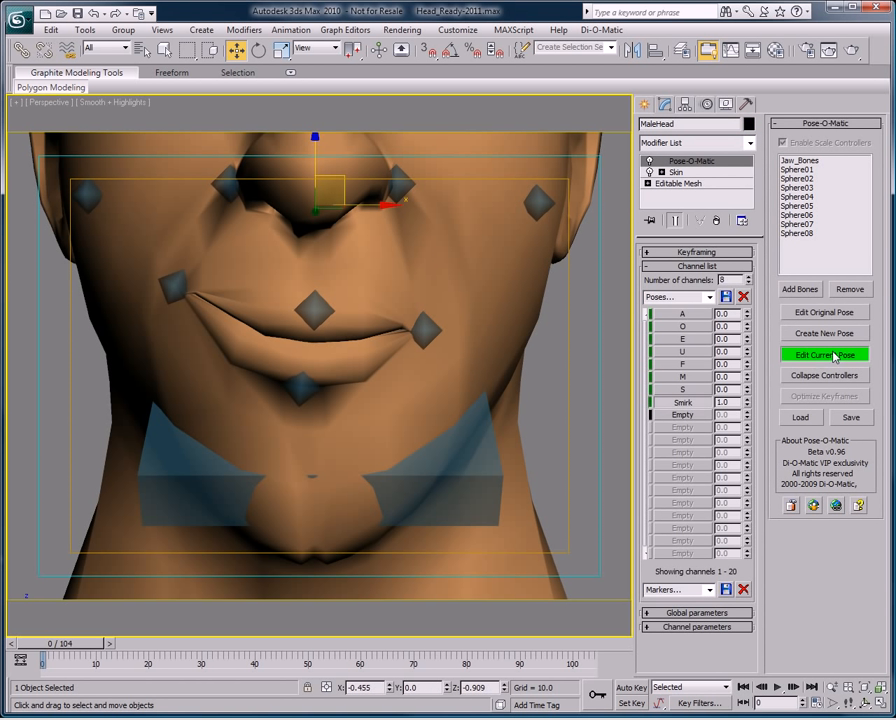
pyautogui.click(814, 355)
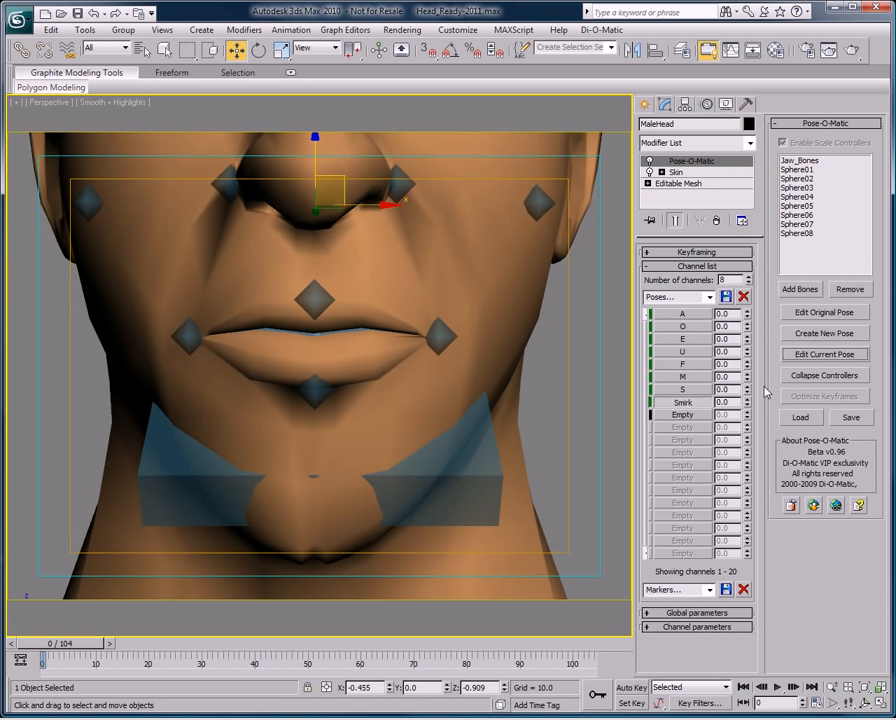
# - Preview the Smirk and U poses by varying their channel values
pyautogui.moveTo(747, 402)
pyautogui.mouseDown()
pyautogui.moveTo(740, 284)
pyautogui.moveTo(735, 392)
pyautogui.mouseUp()
pyautogui.moveTo(745, 352); pyautogui.dragTo(745, 388)
pyautogui.click(693, 347)
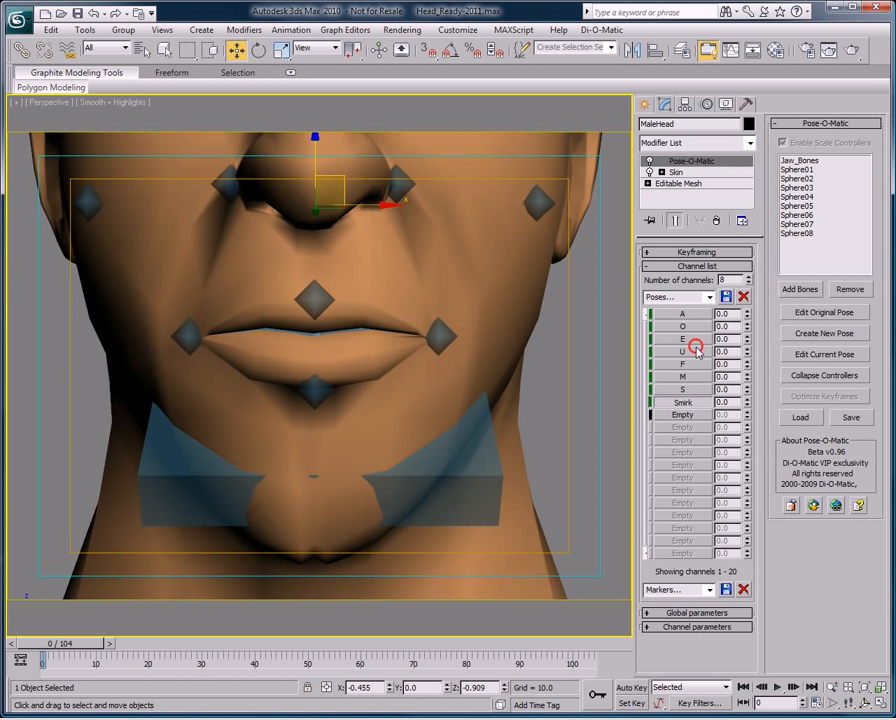
pyautogui.moveTo(747, 352); pyautogui.dragTo(726, 481)
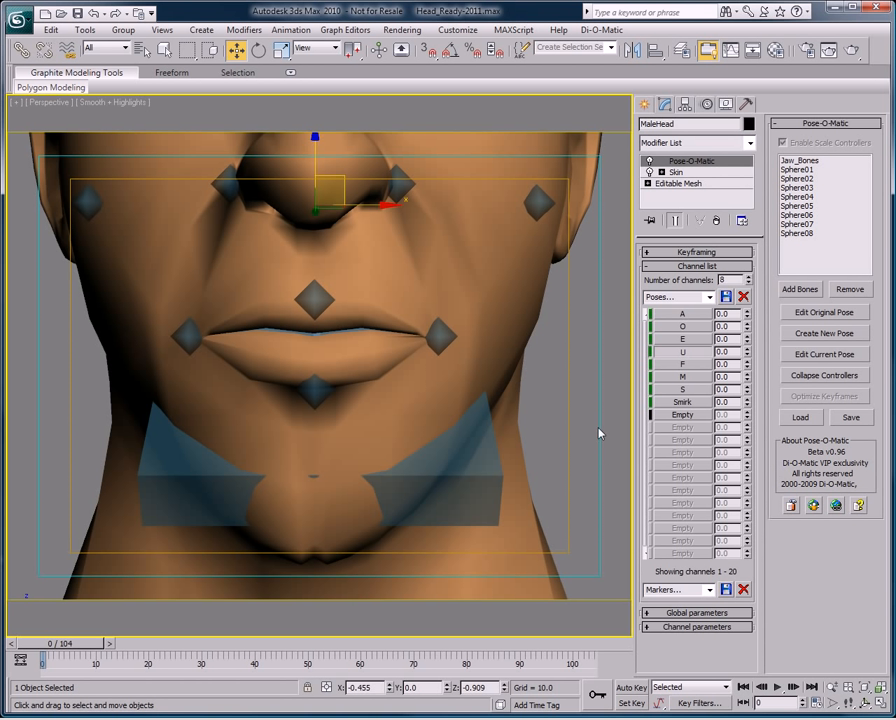
# - Open Voice-O-Matic, load english.wav as the sound file, set it active, and match the animation length to it
pyautogui.click(603, 30)
pyautogui.moveTo(612, 124)
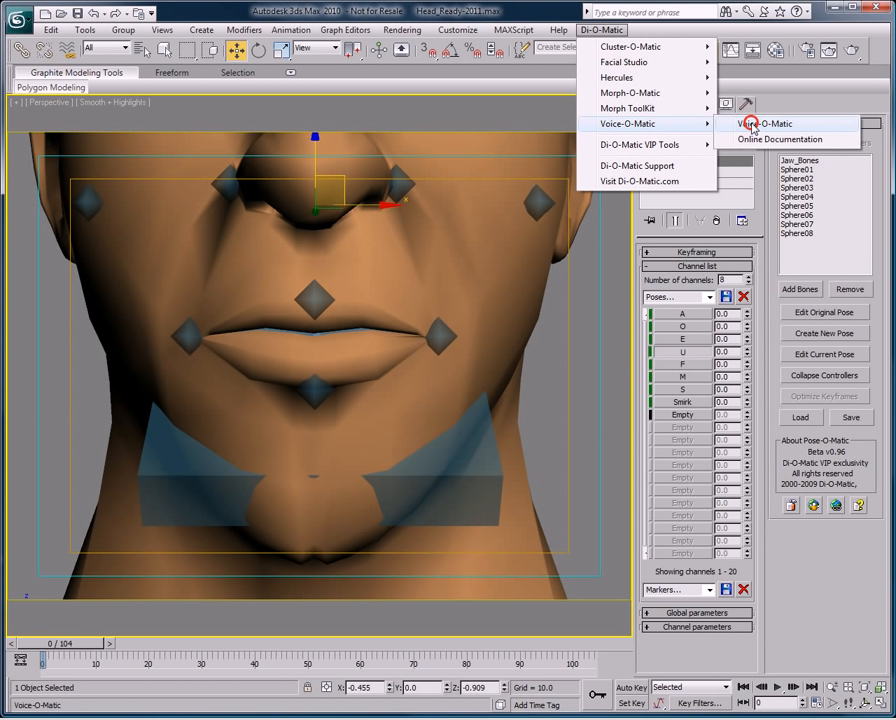
pyautogui.click(752, 122)
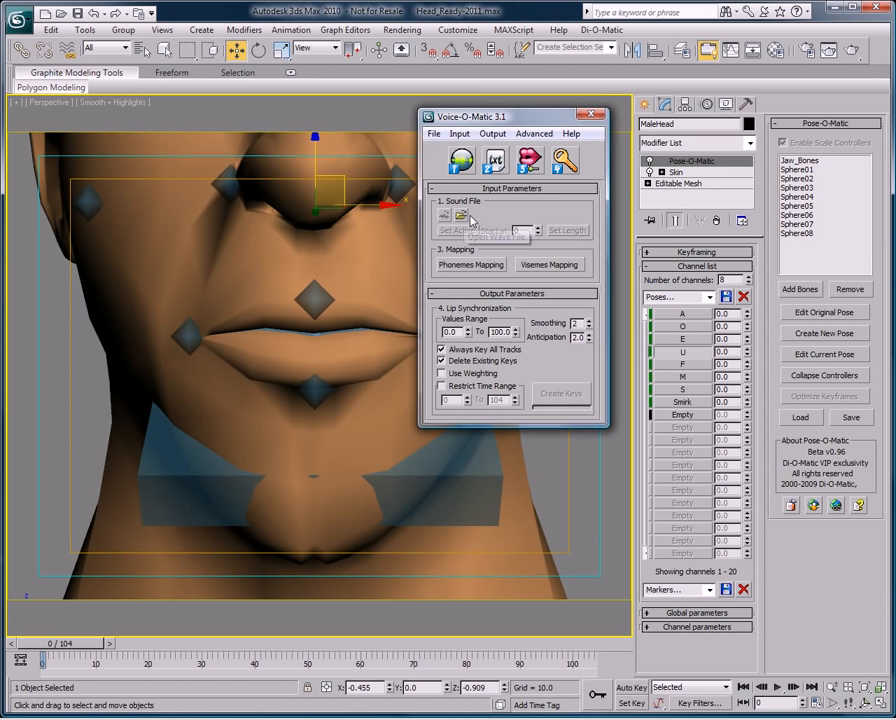
pyautogui.click(460, 216)
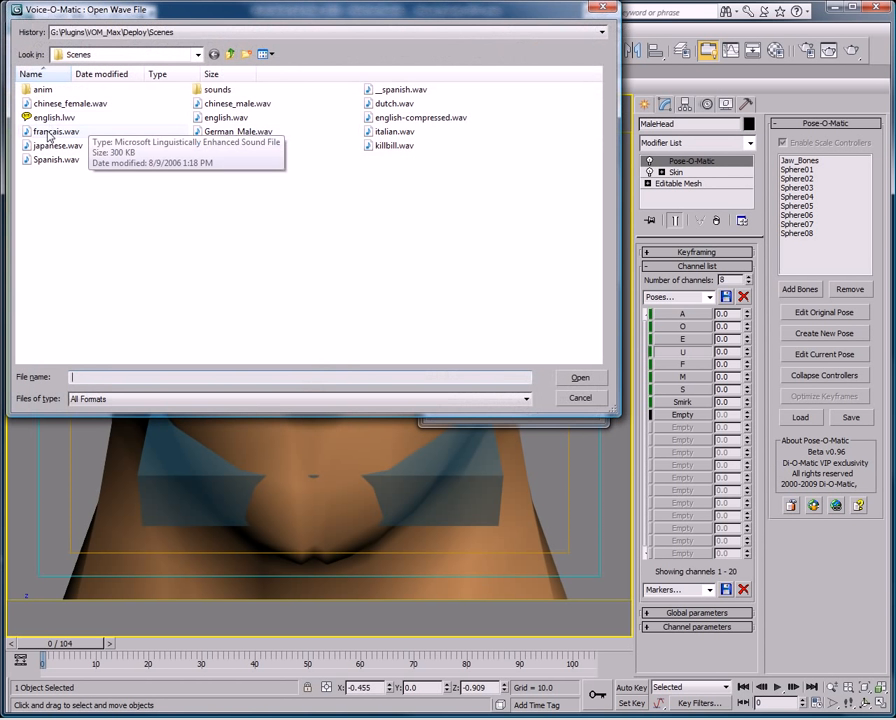
pyautogui.doubleClick(221, 117)
pyautogui.click(457, 230)
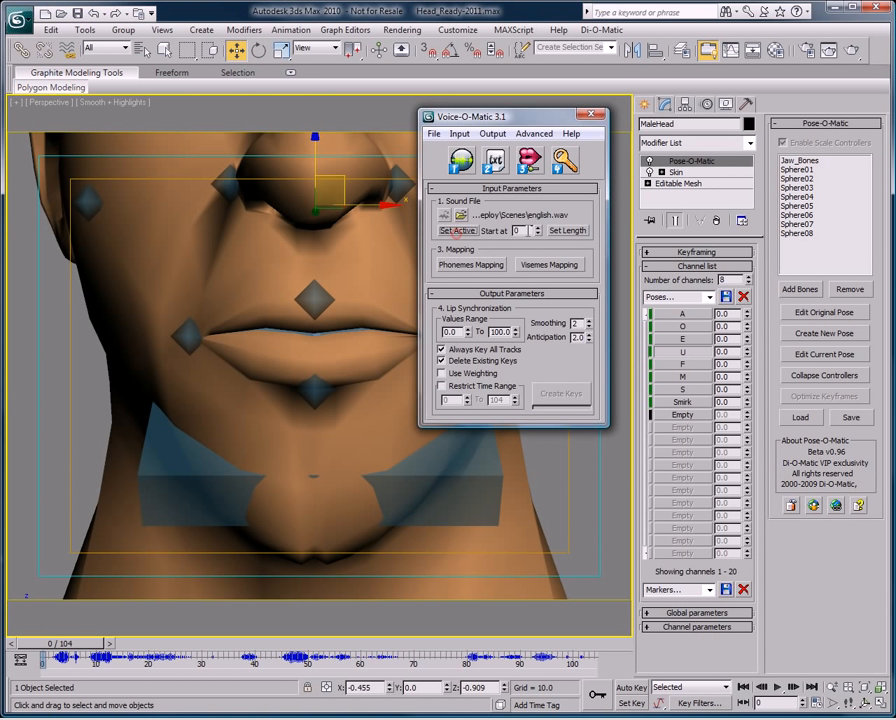
pyautogui.click(566, 231)
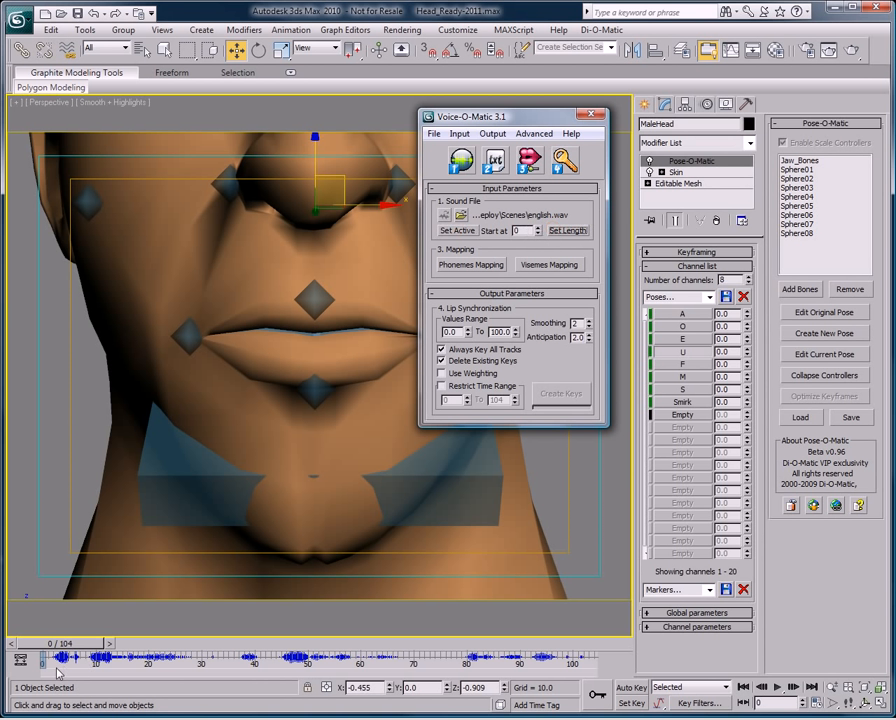
# - Map viseme A to the Progressive (A) track of the head's Morph-O-Matic channels under Pose-O-Matic
pyautogui.click(552, 264)
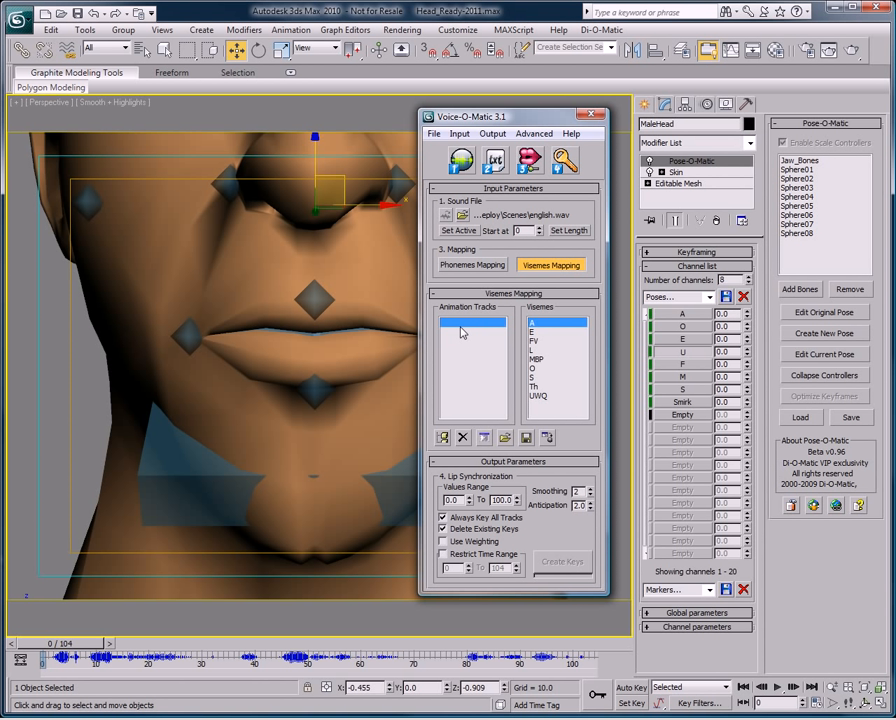
pyautogui.click(443, 437)
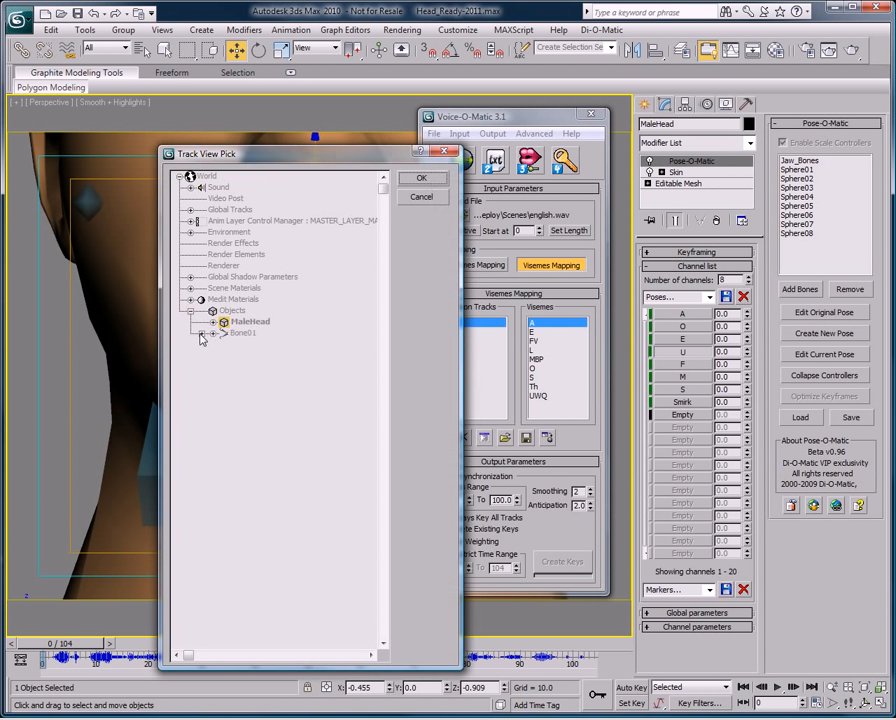
pyautogui.click(212, 321)
pyautogui.click(224, 344)
pyautogui.click(235, 355)
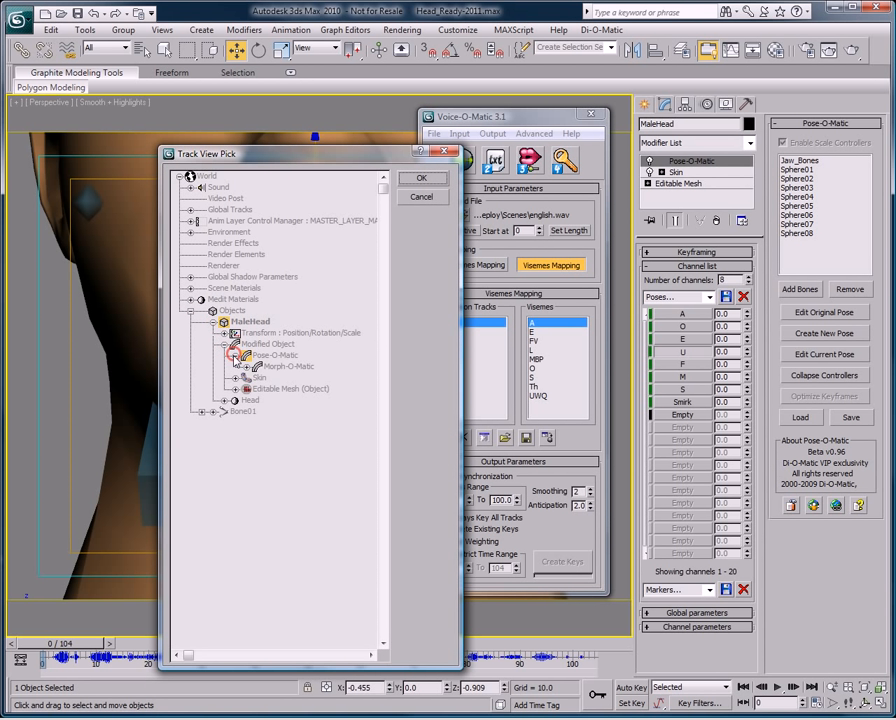
pyautogui.click(219, 287)
pyautogui.click(231, 299)
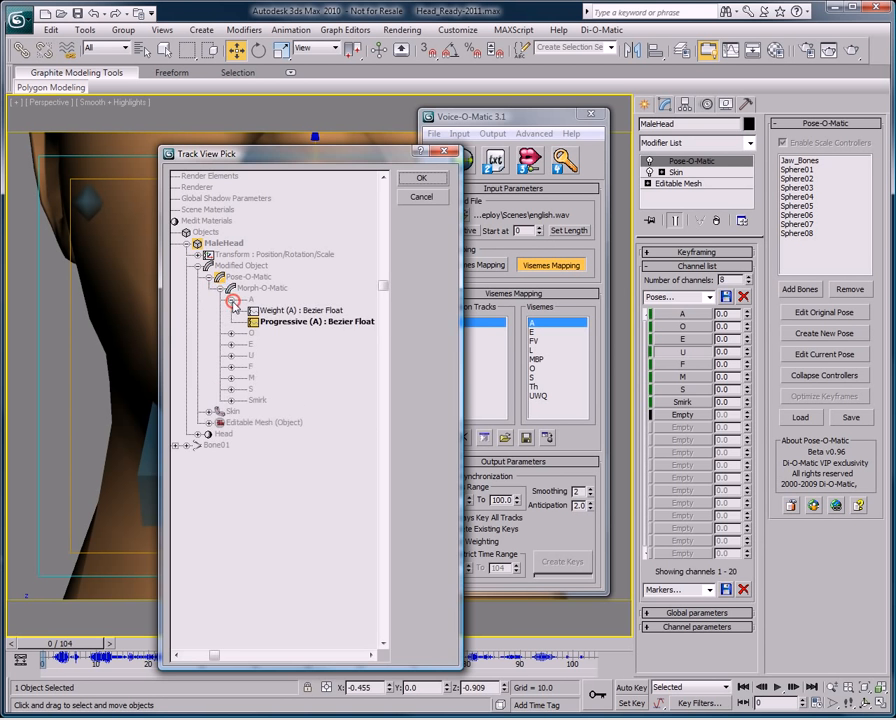
pyautogui.doubleClick(294, 322)
# - Map viseme E to the Progressive (E) track and viseme FV to the Progressive (F) track of the head's Morph-O-Matic channels
pyautogui.doubleClick(456, 332)
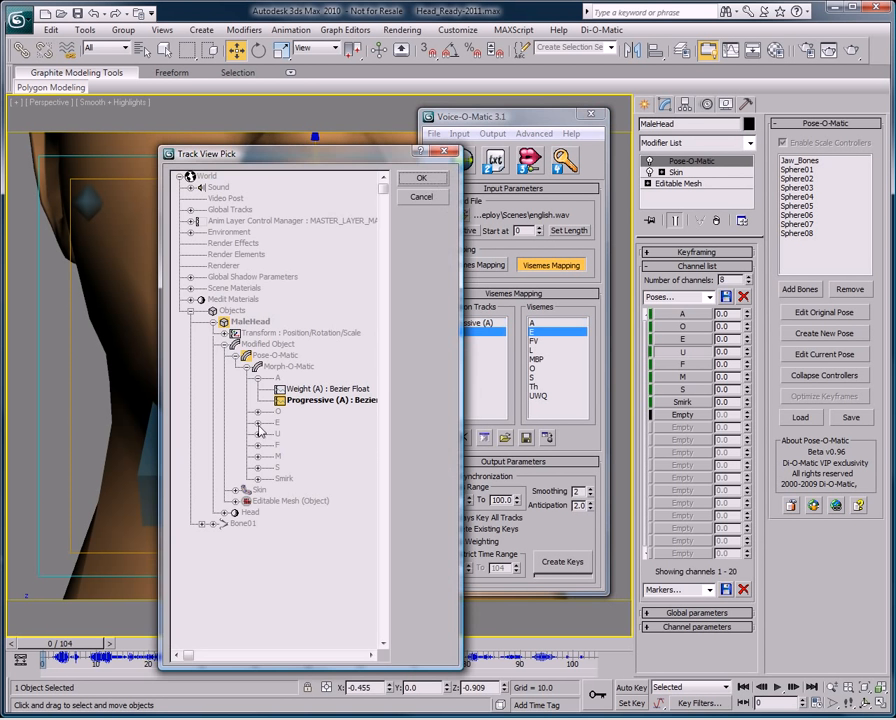
pyautogui.click(258, 422)
pyautogui.doubleClick(310, 444)
pyautogui.doubleClick(472, 340)
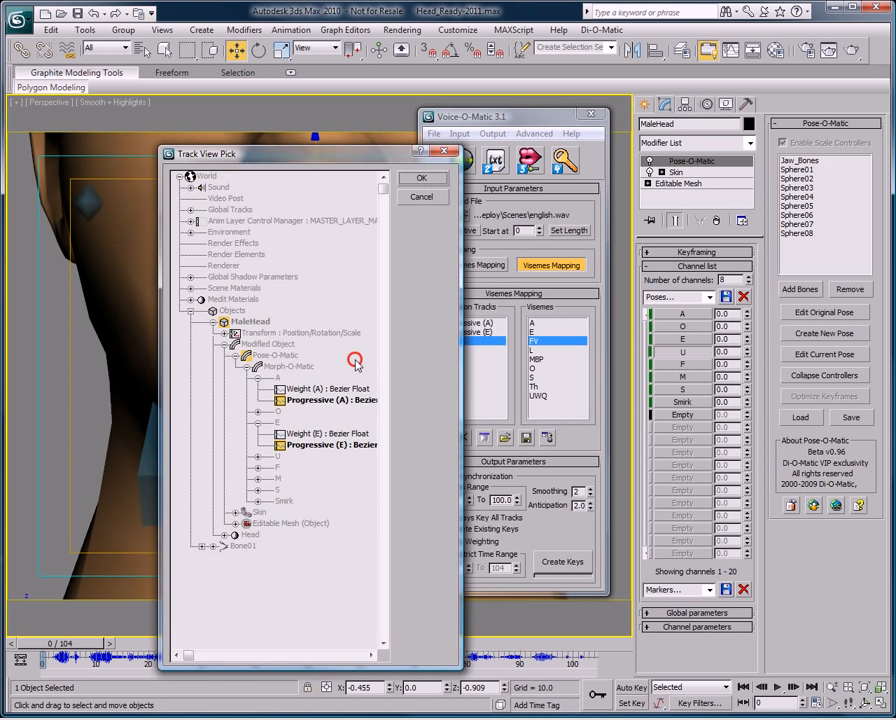
pyautogui.click(256, 367)
pyautogui.click(306, 394)
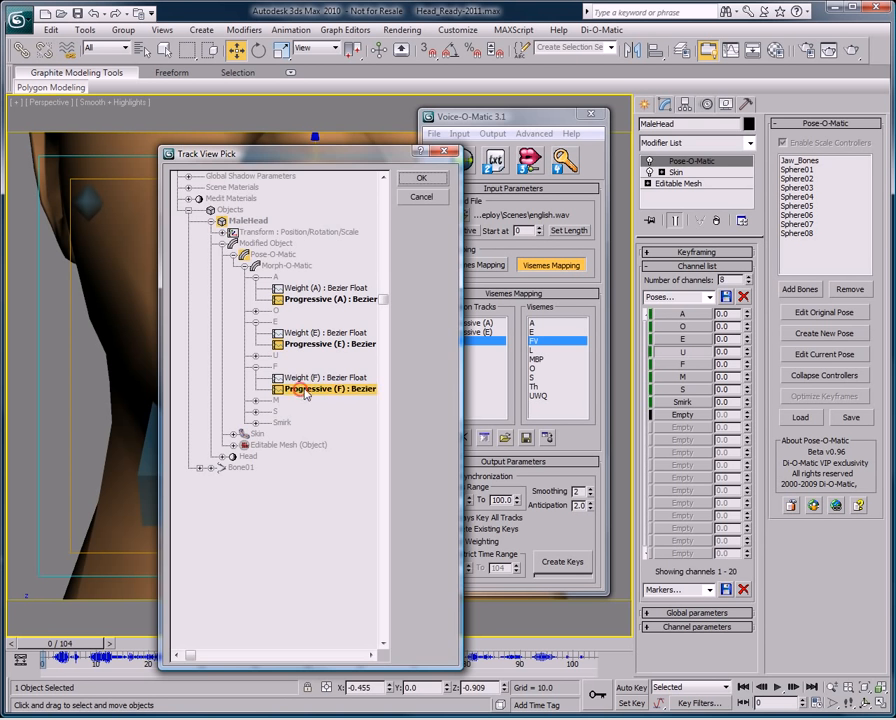
pyautogui.doubleClick(306, 394)
# - Map viseme MBP to the head's Progressive (M) track and viseme O to its Progressive (O) track
pyautogui.doubleClick(455, 355)
pyautogui.click(259, 500)
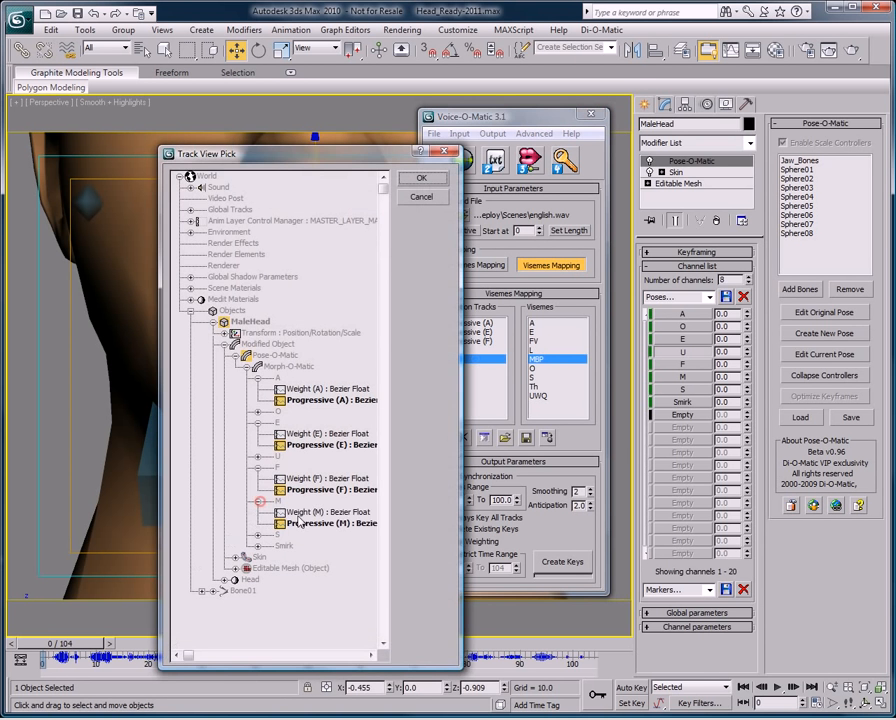
pyautogui.doubleClick(300, 522)
pyautogui.doubleClick(458, 368)
pyautogui.click(258, 411)
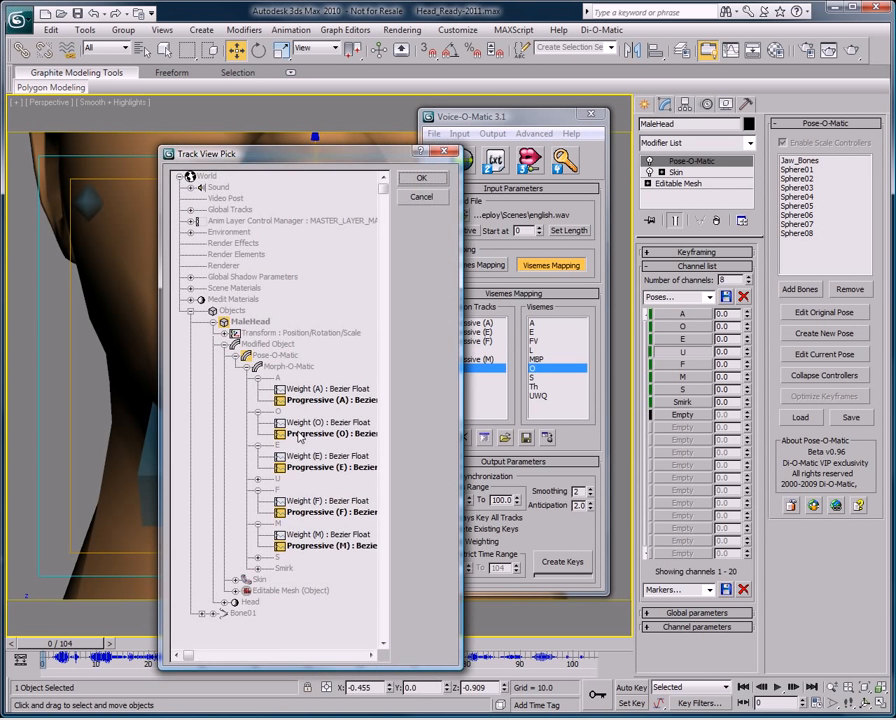
pyautogui.doubleClick(300, 434)
# - Map viseme S to the Progressive (S) track and viseme UWQ to the Progressive (U) track, and close the visemes mapping
pyautogui.click(478, 377)
pyautogui.doubleClick(478, 377)
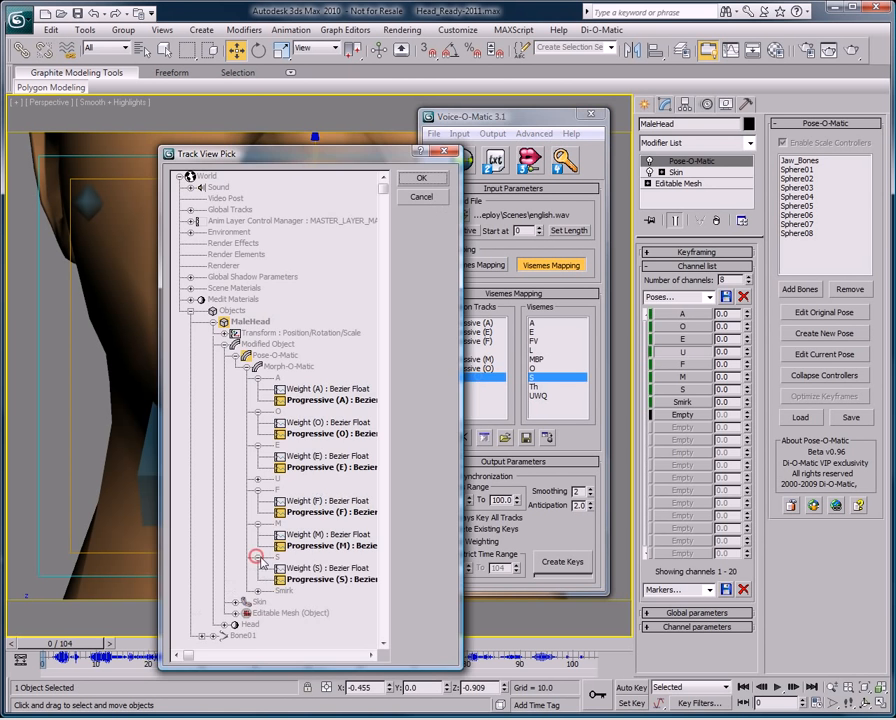
pyautogui.doubleClick(340, 636)
pyautogui.click(497, 393)
pyautogui.doubleClick(497, 393)
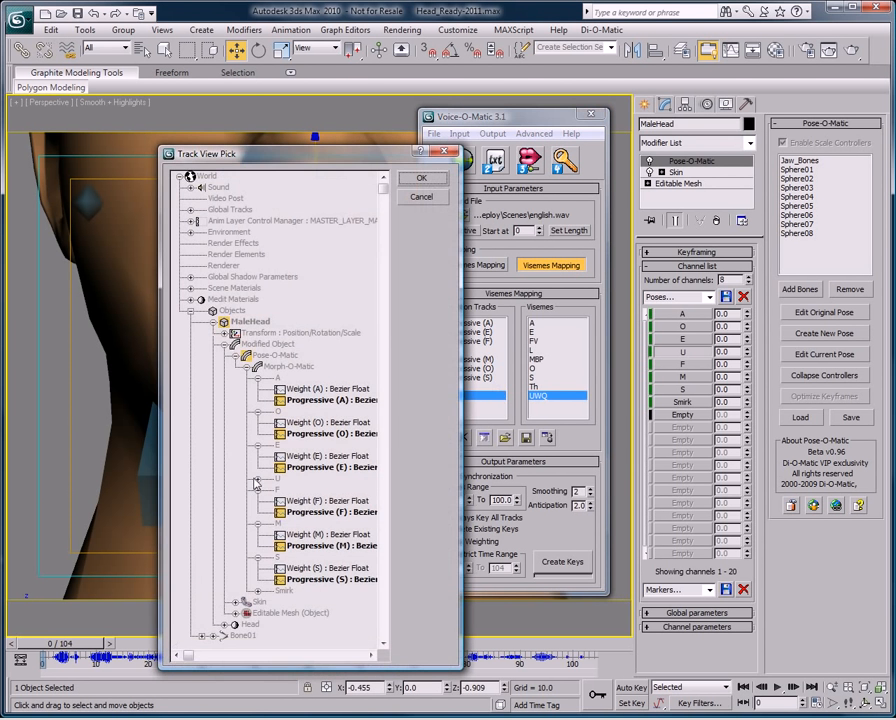
pyautogui.doubleClick(340, 442)
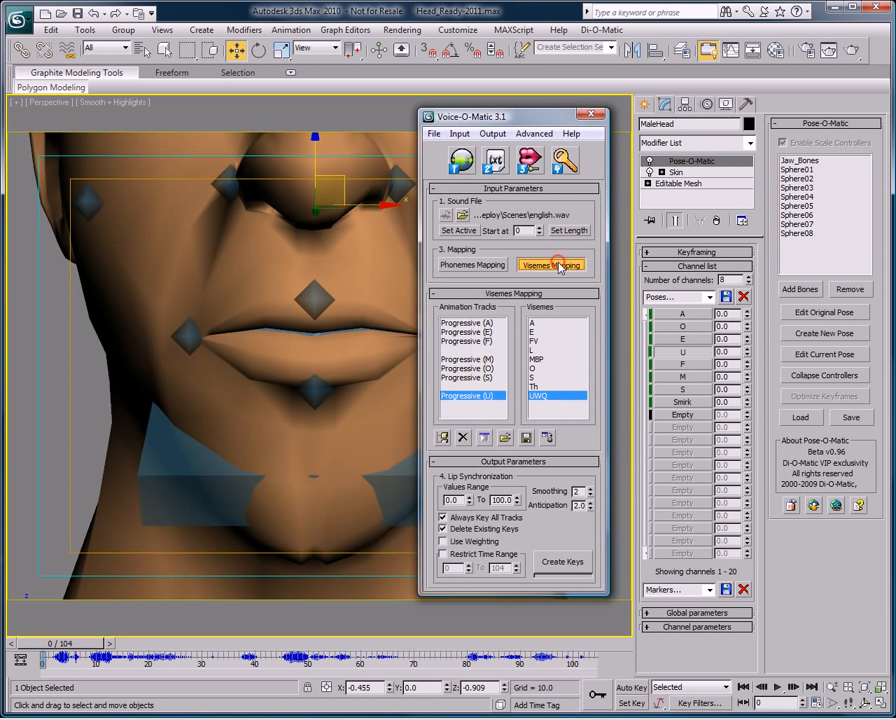
pyautogui.click(561, 265)
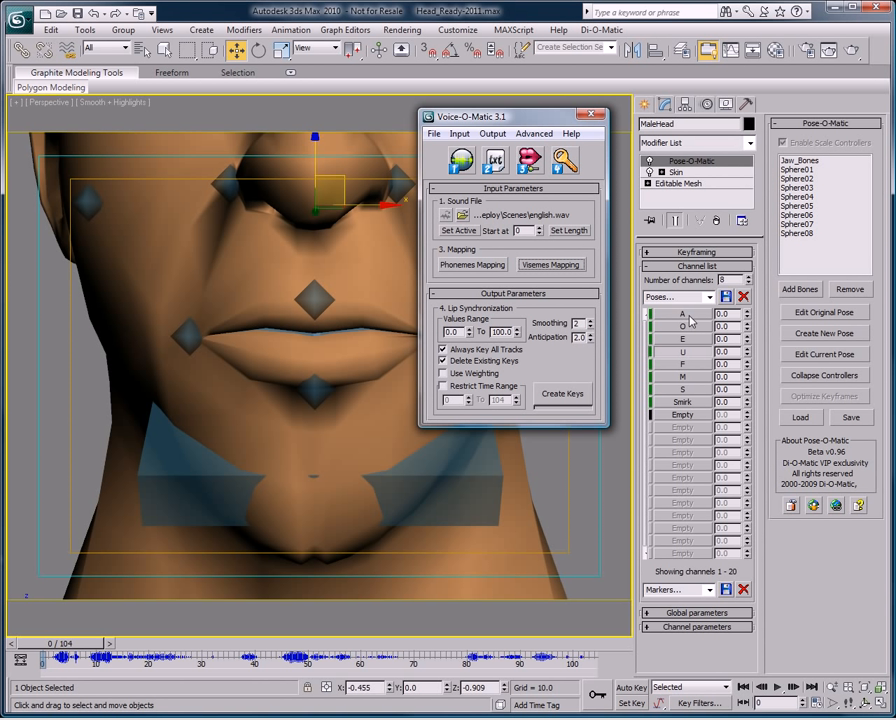
# - Preview the A pose twice by raising its channel value, resetting it to 0 each time
pyautogui.moveTo(746, 314); pyautogui.dragTo(748, 240)
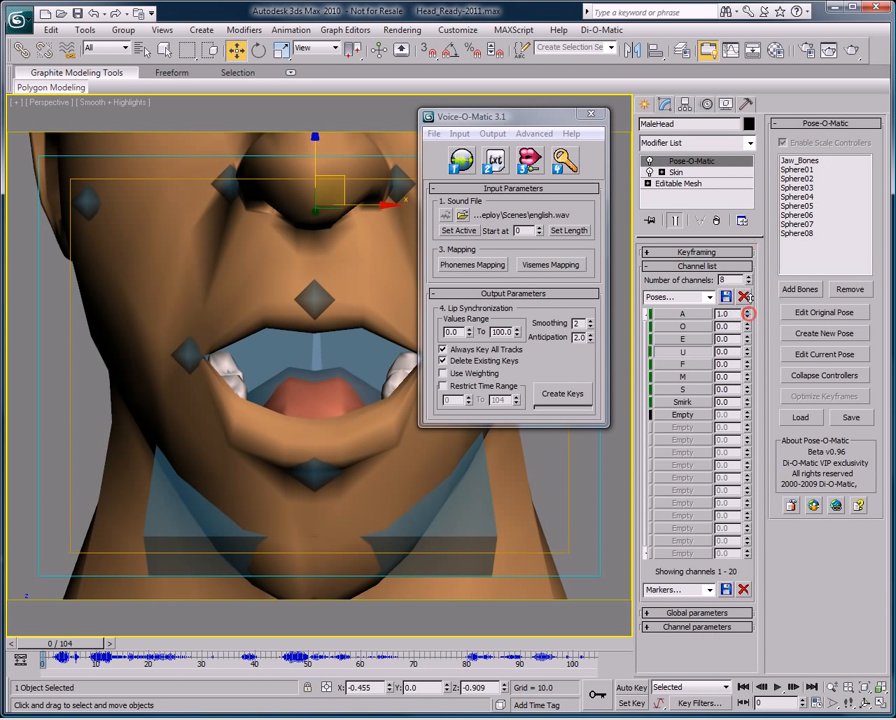
pyautogui.rightClick(746, 314)
pyautogui.moveTo(746, 314); pyautogui.dragTo(748, 240)
pyautogui.rightClick(746, 314)
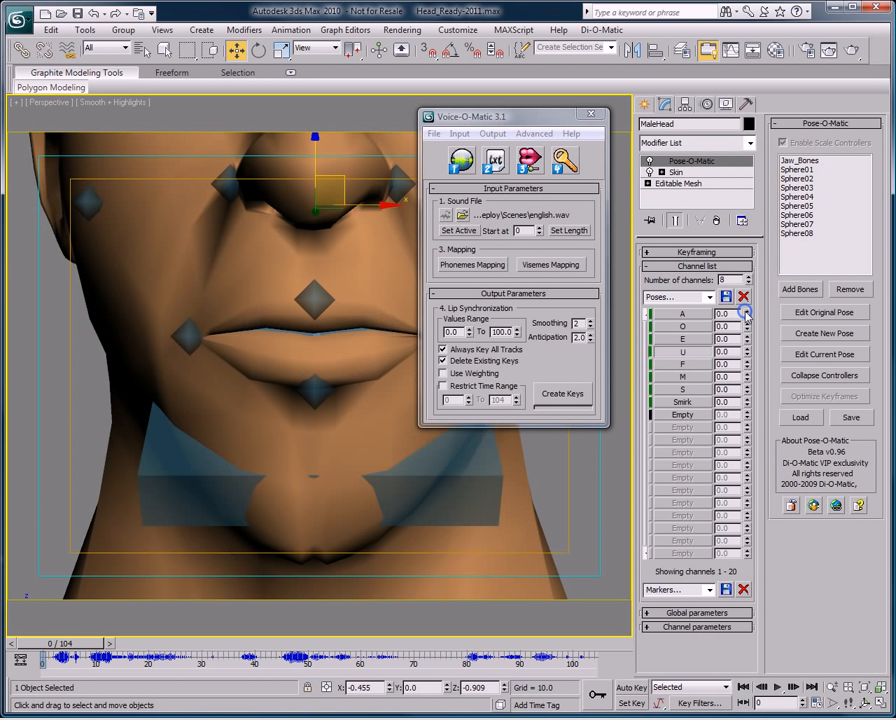
# - Set the upper limit of the lip-sync values range to 1.0, create the keys, and scrub the animation to frame 104
pyautogui.doubleClick(497, 333)
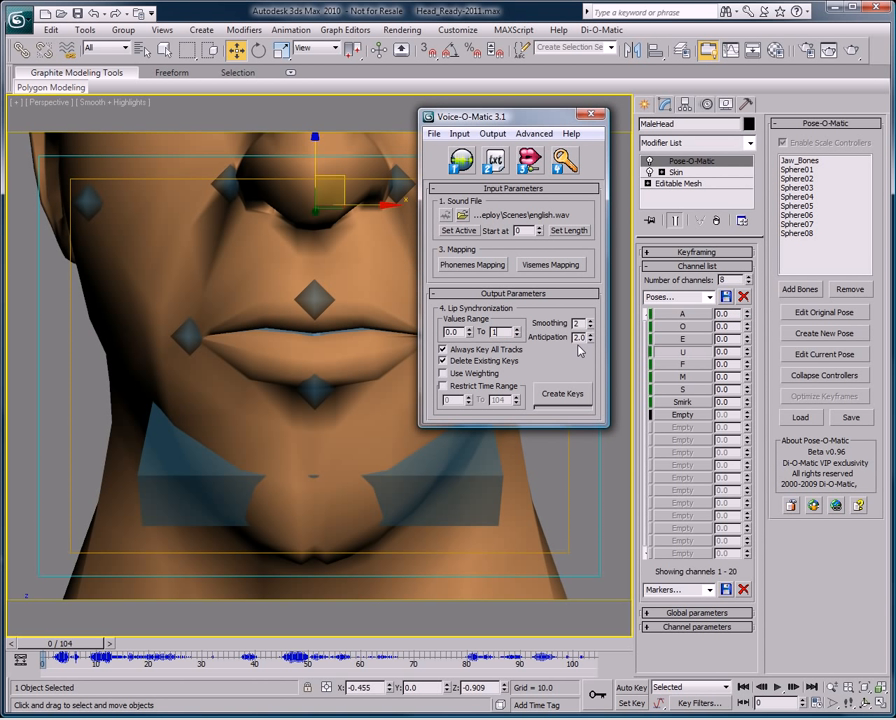
pyautogui.write('1')
pyautogui.press('Return')
pyautogui.click(568, 395)
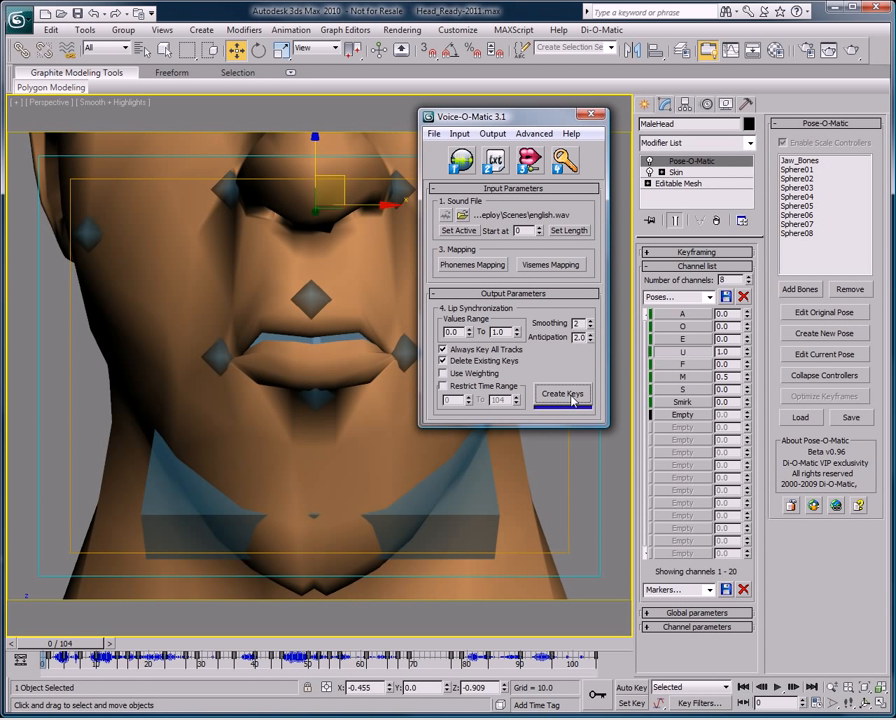
pyautogui.moveTo(70, 645); pyautogui.dragTo(595, 645)
pyautogui.press('w')
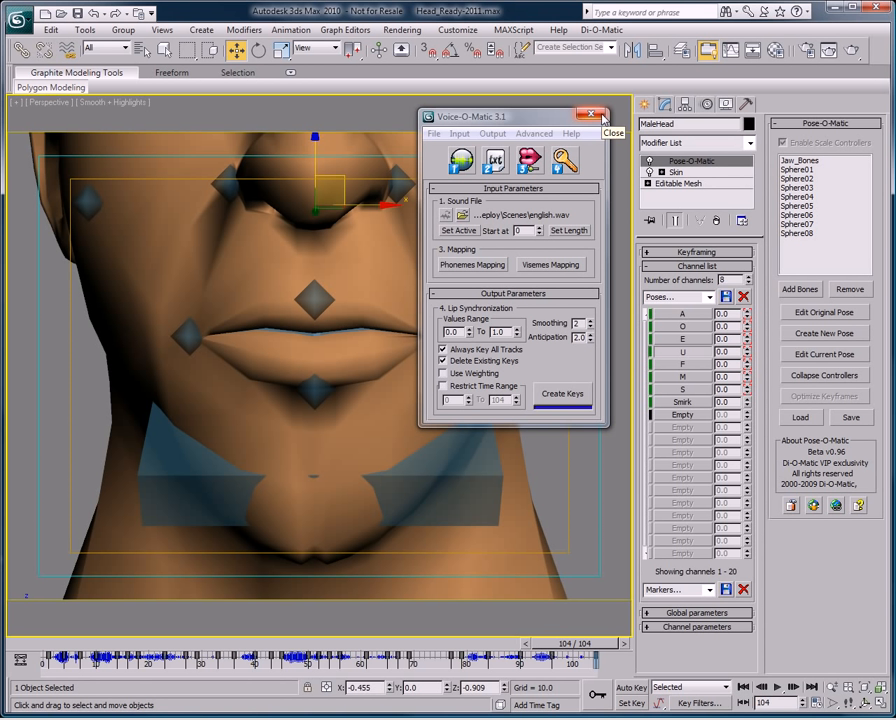
# - Show the phonemes mapping and close Voice-O-Matic
pyautogui.click(473, 265)
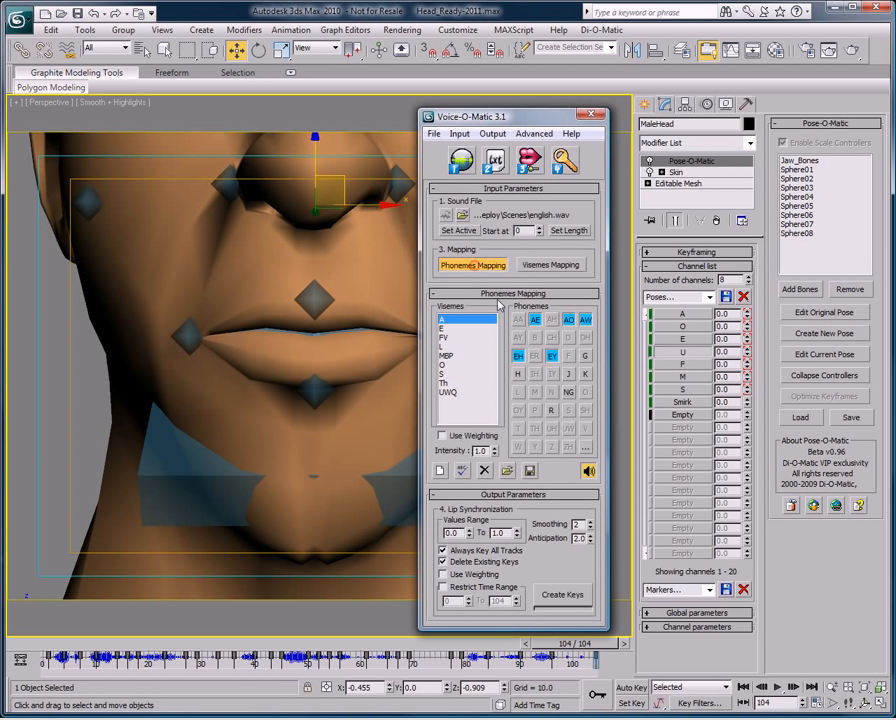
pyautogui.click(584, 117)
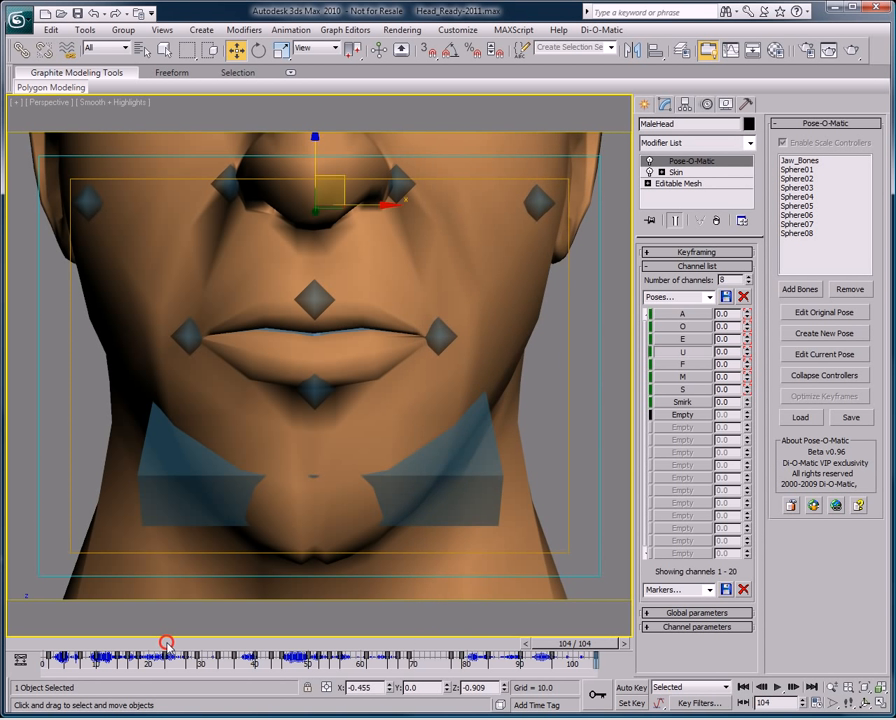
# - Scrub through the animation up to frame 104 to review the mouth's lip-sync in the unobstructed viewport
pyautogui.click(168, 644)
pyautogui.moveTo(170, 646); pyautogui.dragTo(597, 634)
pyautogui.press('w')
pyautogui.moveTo(100, 643); pyautogui.dragTo(624, 630)
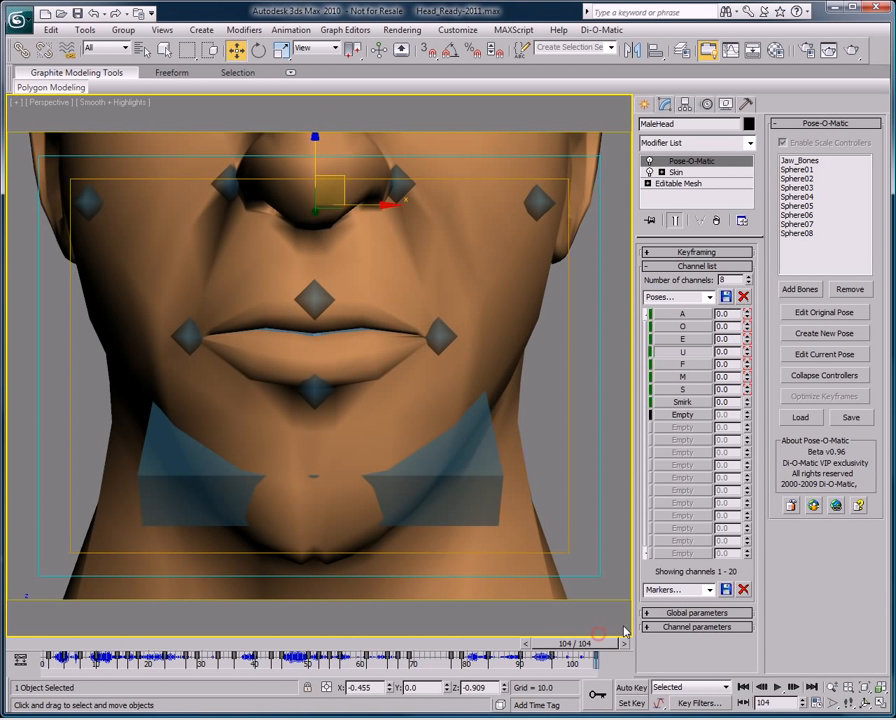